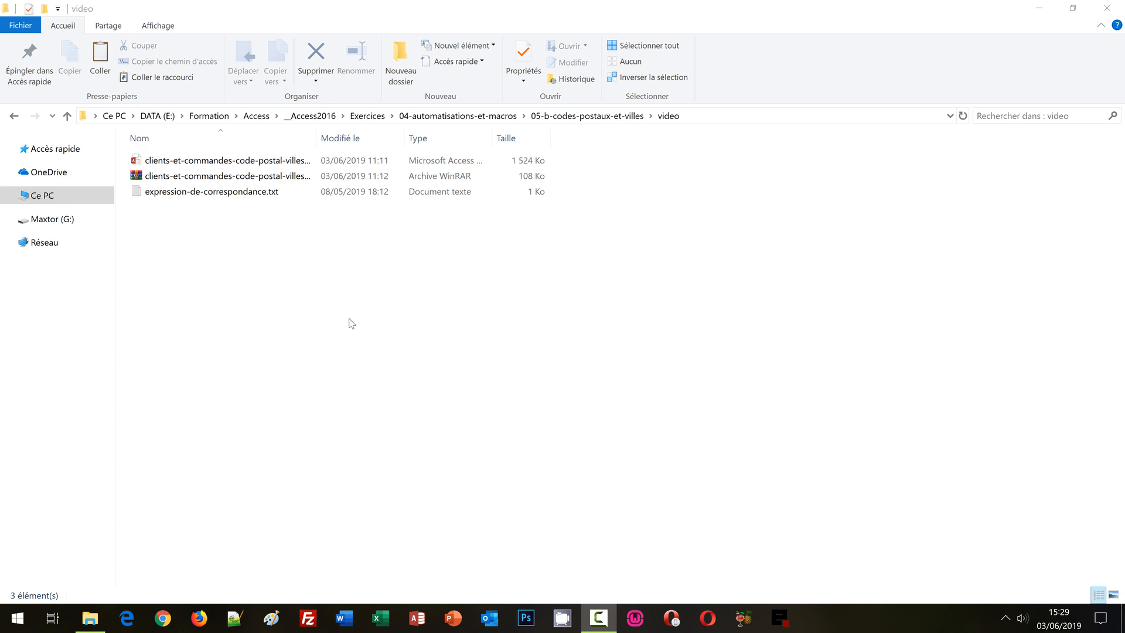
# Look over the course files, opening and closing the expression-de-correspondance text file
pyautogui.click(243, 178)
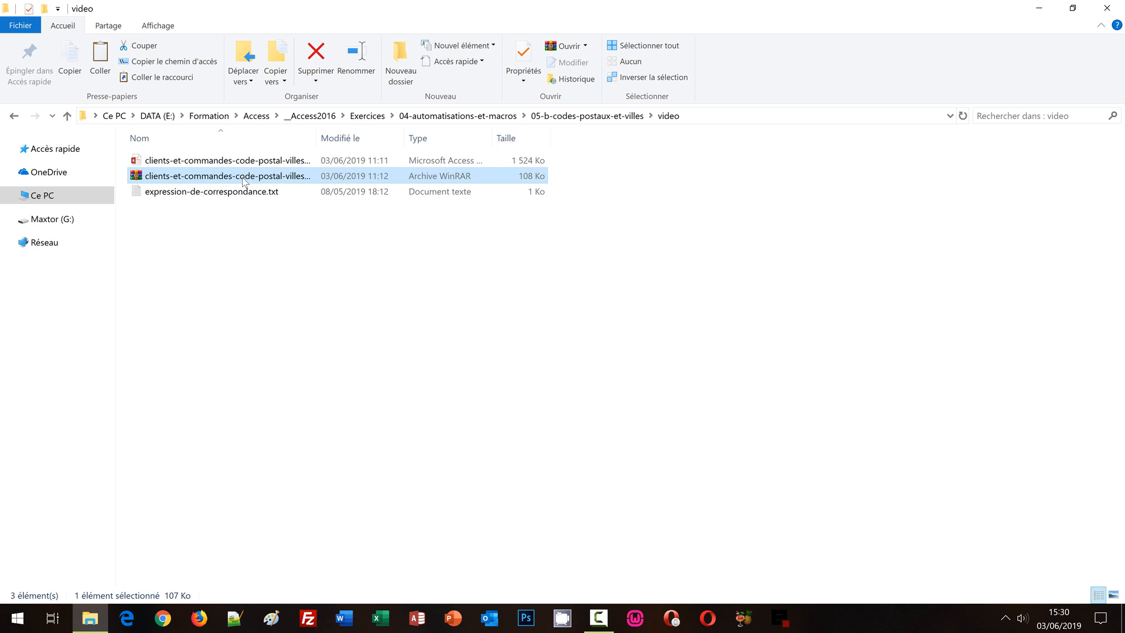
pyautogui.click(230, 160)
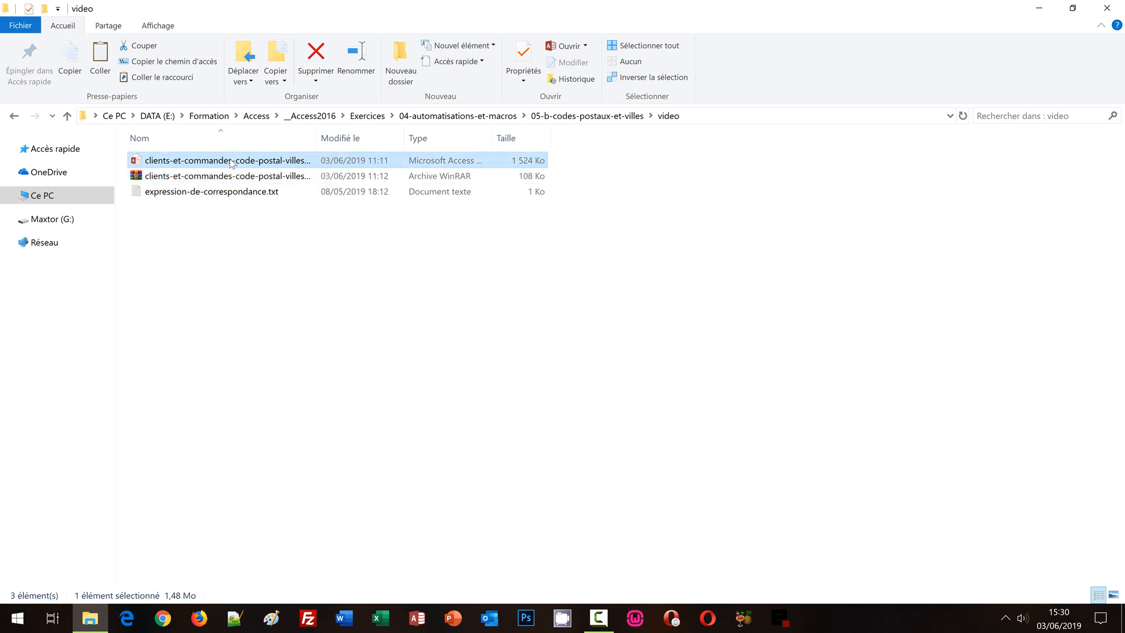
pyautogui.doubleClick(246, 191)
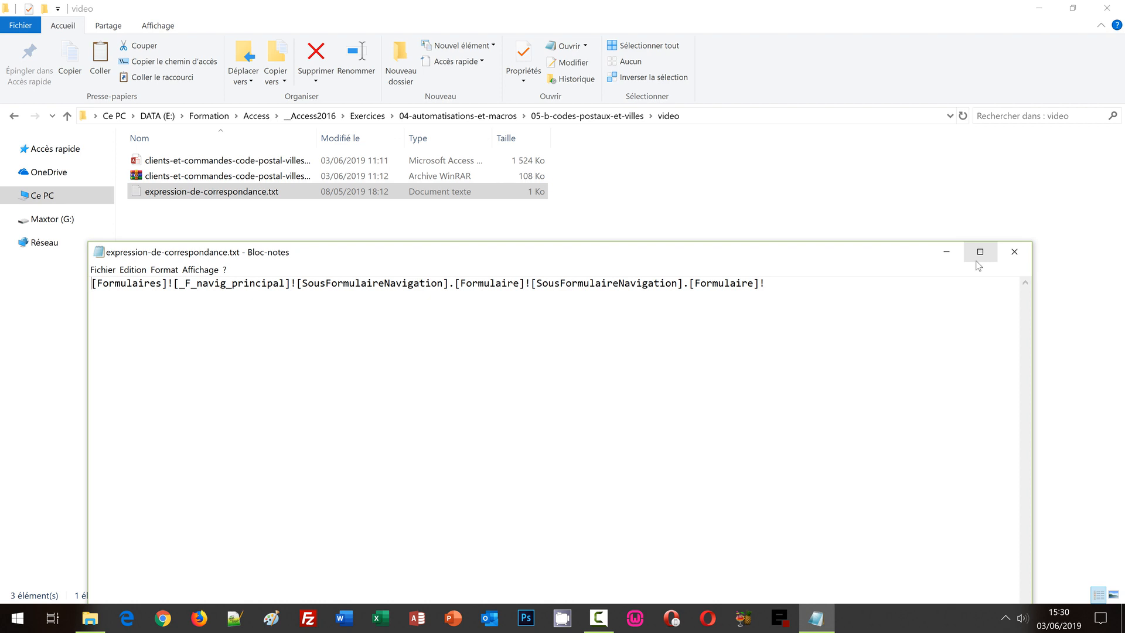
pyautogui.click(1014, 252)
# Open the clients-et-commandes database with its password and enable its blocked content
pyautogui.doubleClick(223, 160)
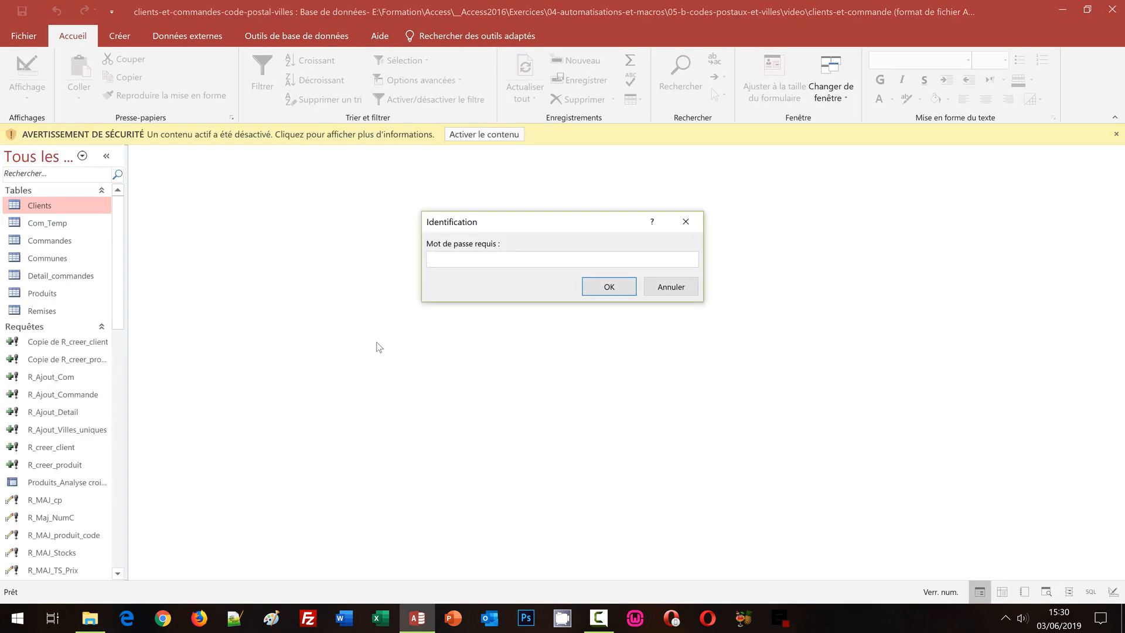
pyautogui.write('abc')
pyautogui.press('Return')
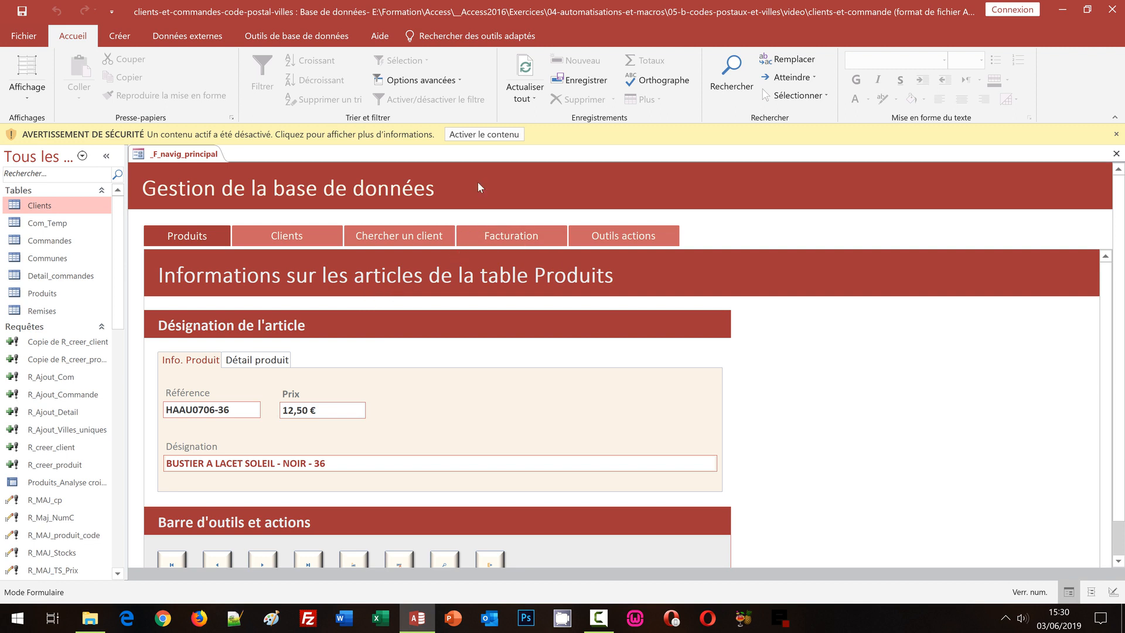
pyautogui.click(468, 134)
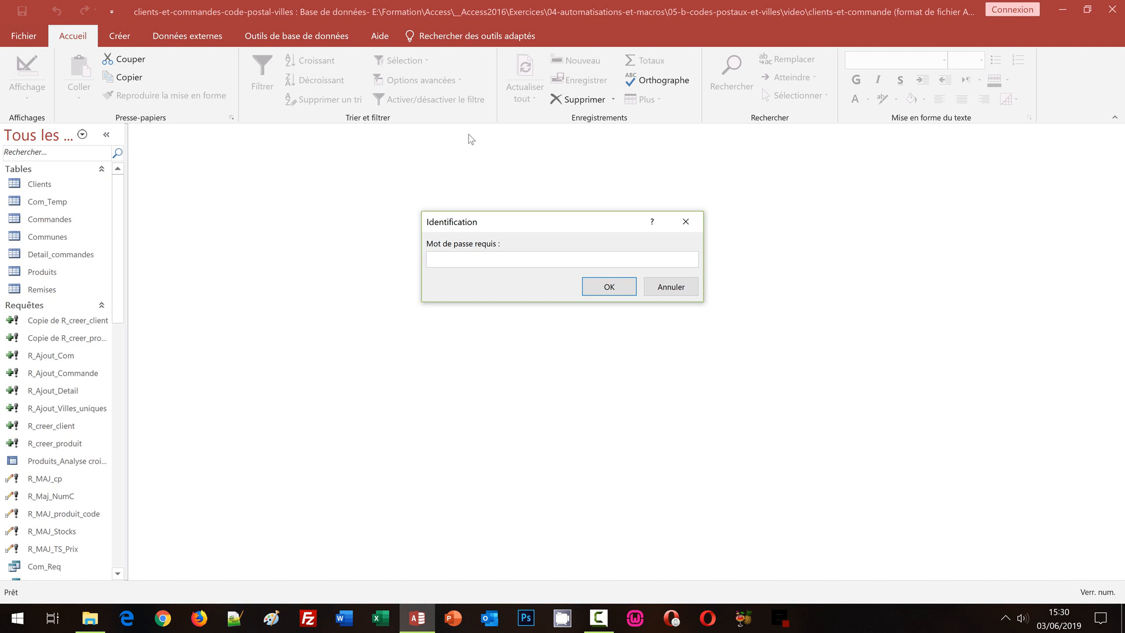
pyautogui.write('****')
pyautogui.press('Return')
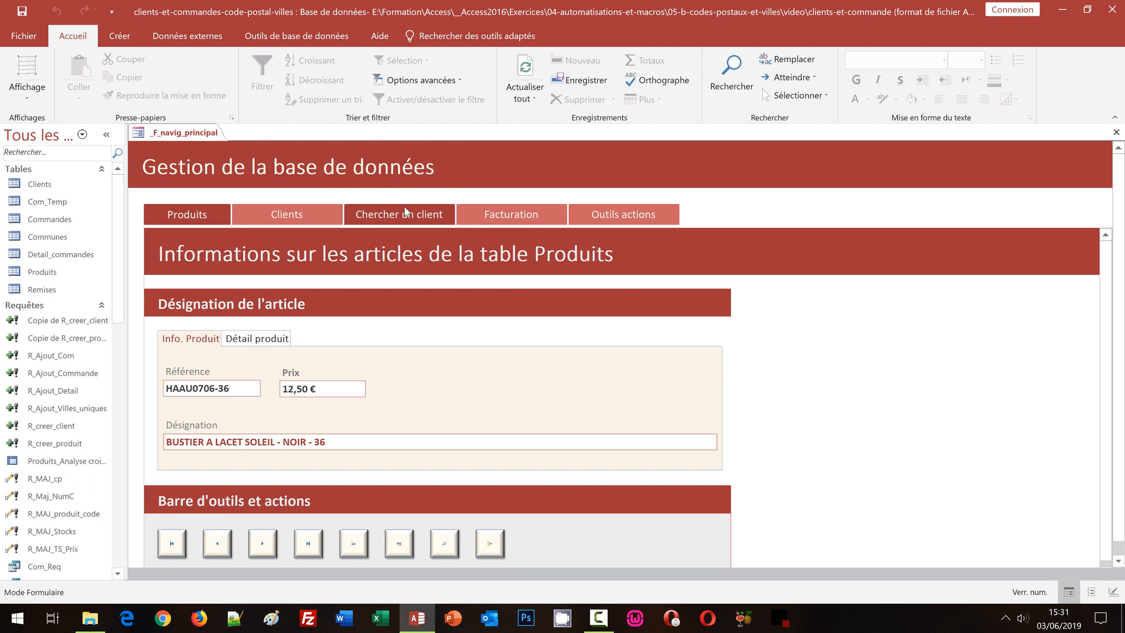
# Unlock the Outils actions tab with the administrator password to reveal the new-client form
pyautogui.click(626, 217)
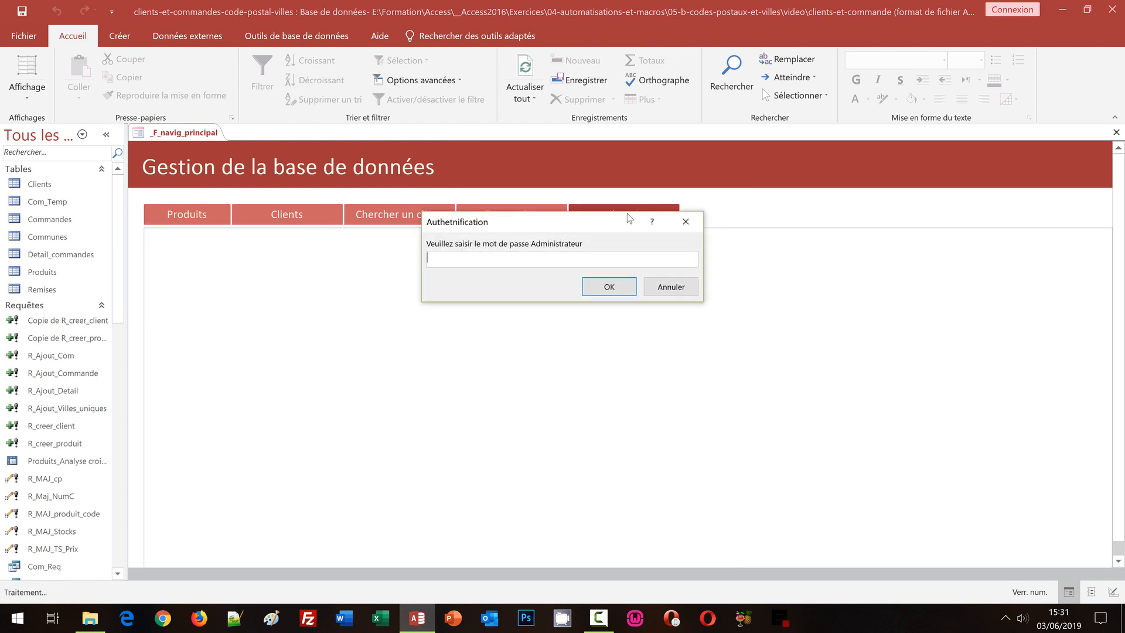
pyautogui.write('abc123')
pyautogui.press('Return')
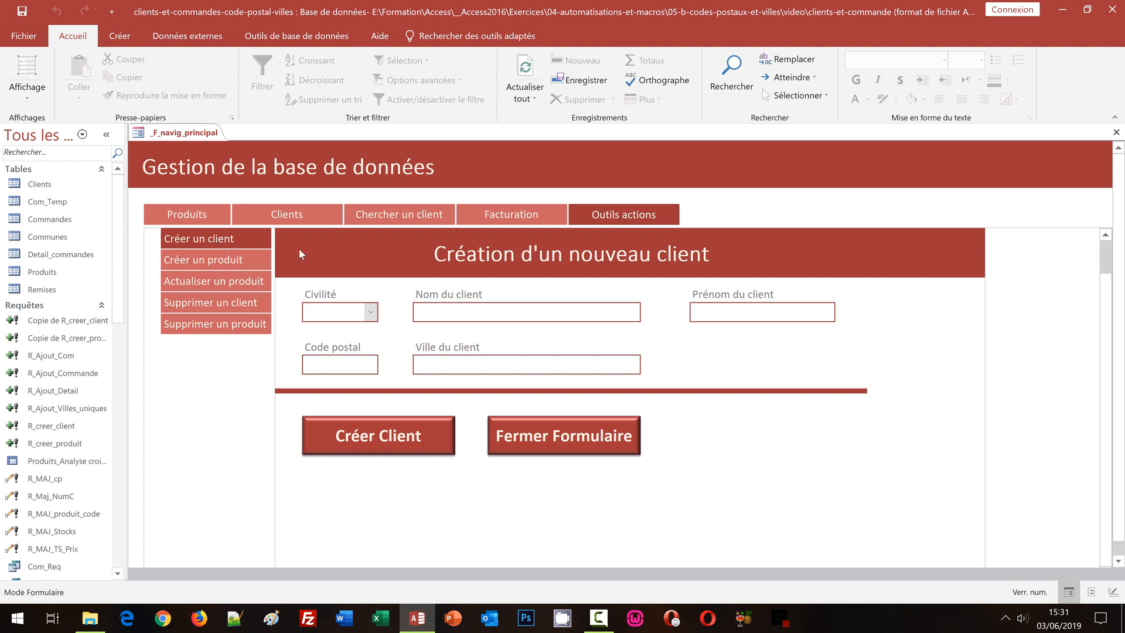
# Check the Code postal and Ville du client fields, then close _F_navig_principal
pyautogui.click(326, 363)
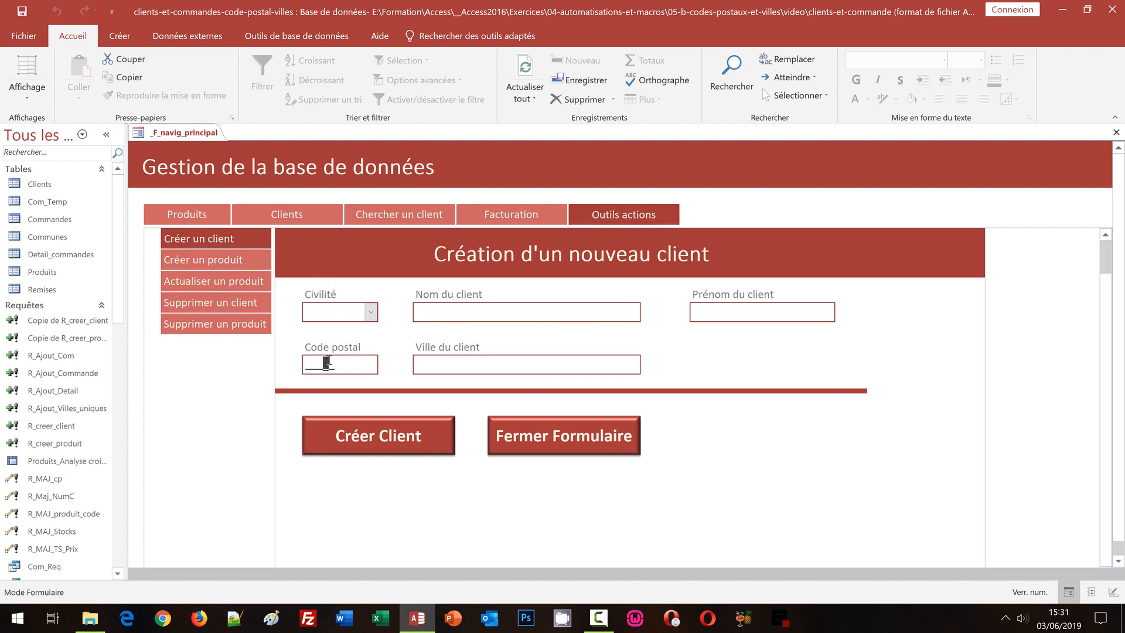
pyautogui.click(483, 370)
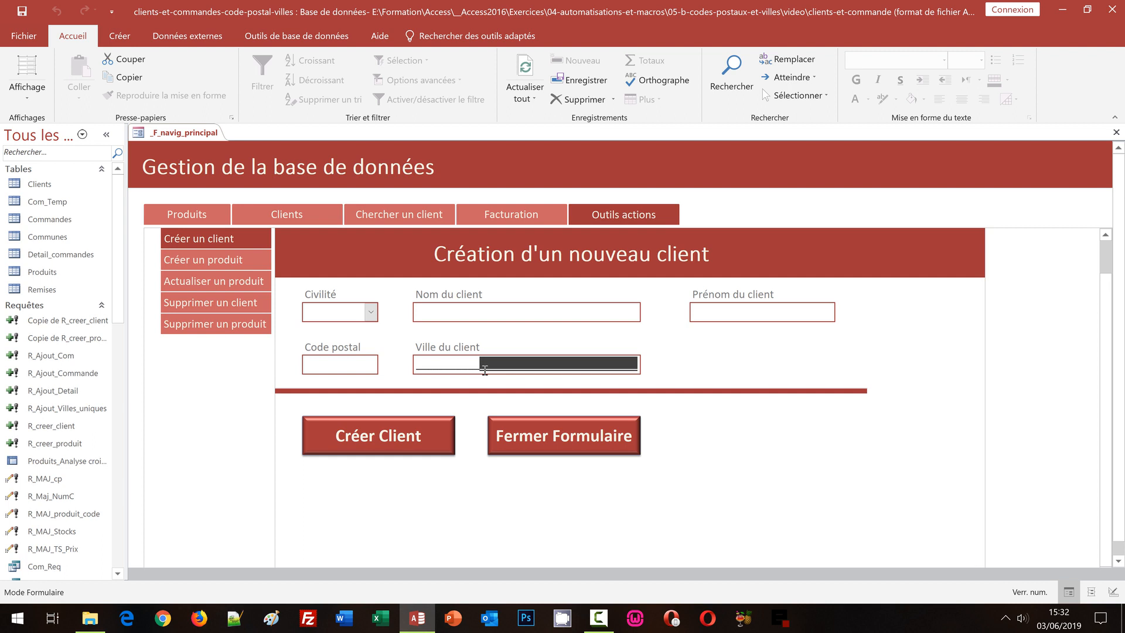
pyautogui.click(318, 366)
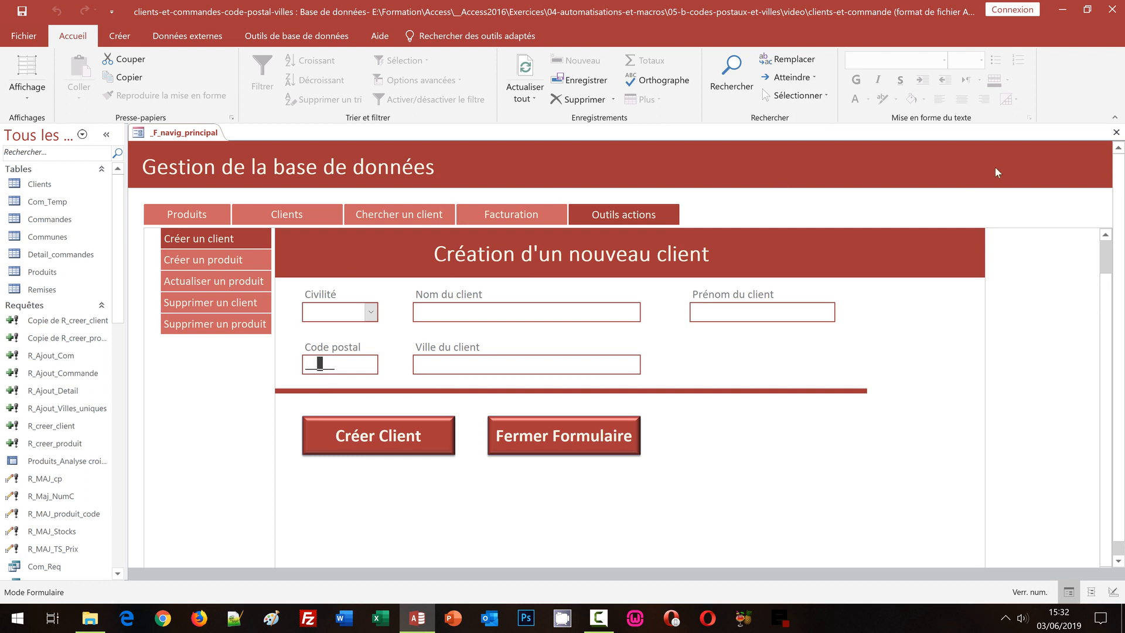
pyautogui.click(1115, 133)
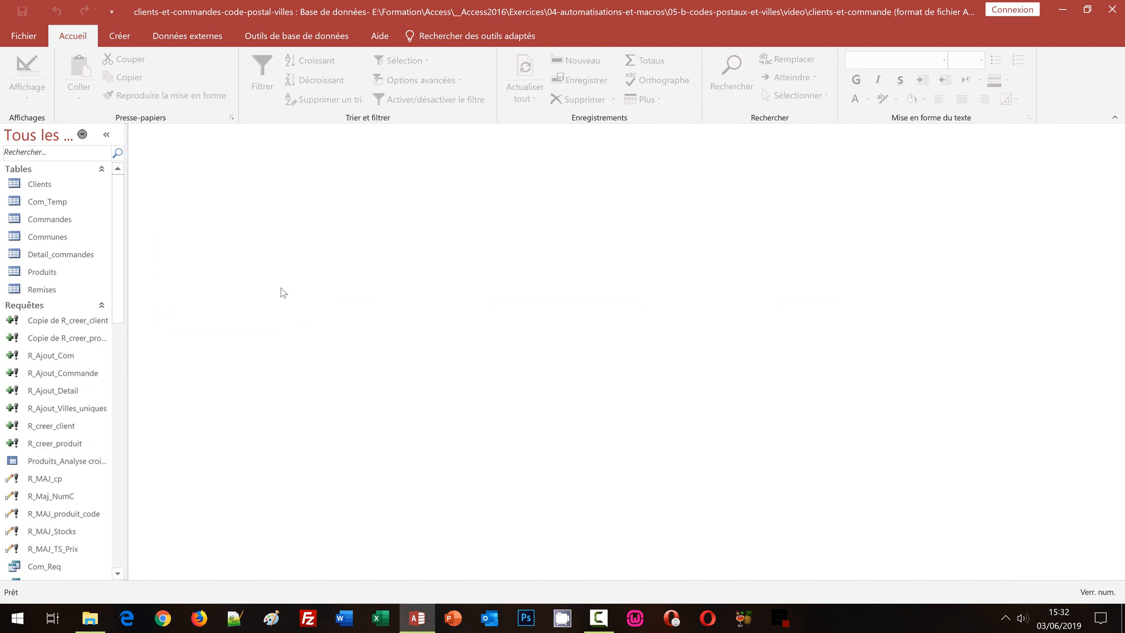
# Create a new blank query in Design view from the Créer ribbon
pyautogui.click(121, 39)
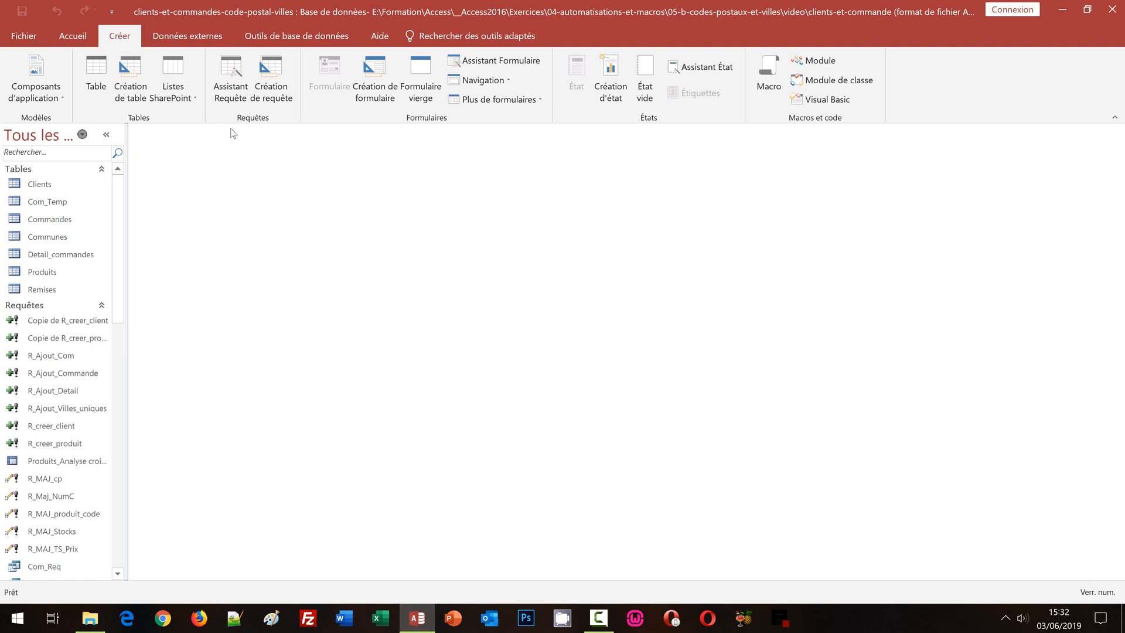
pyautogui.click(276, 89)
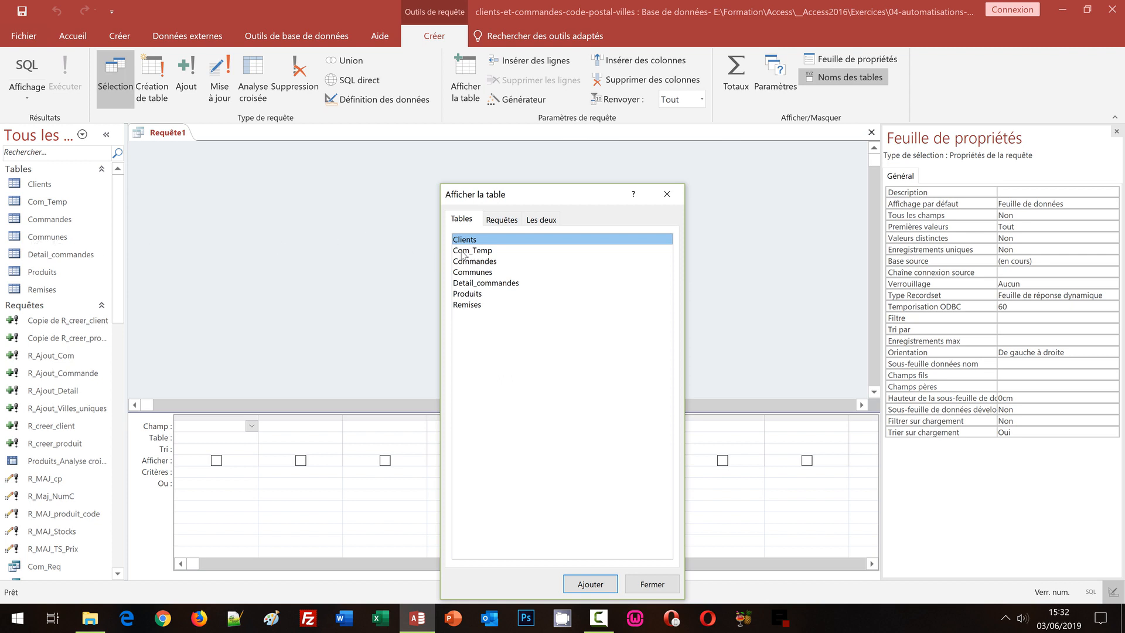
# Add the Communes table to the new query's design area
pyautogui.click(490, 274)
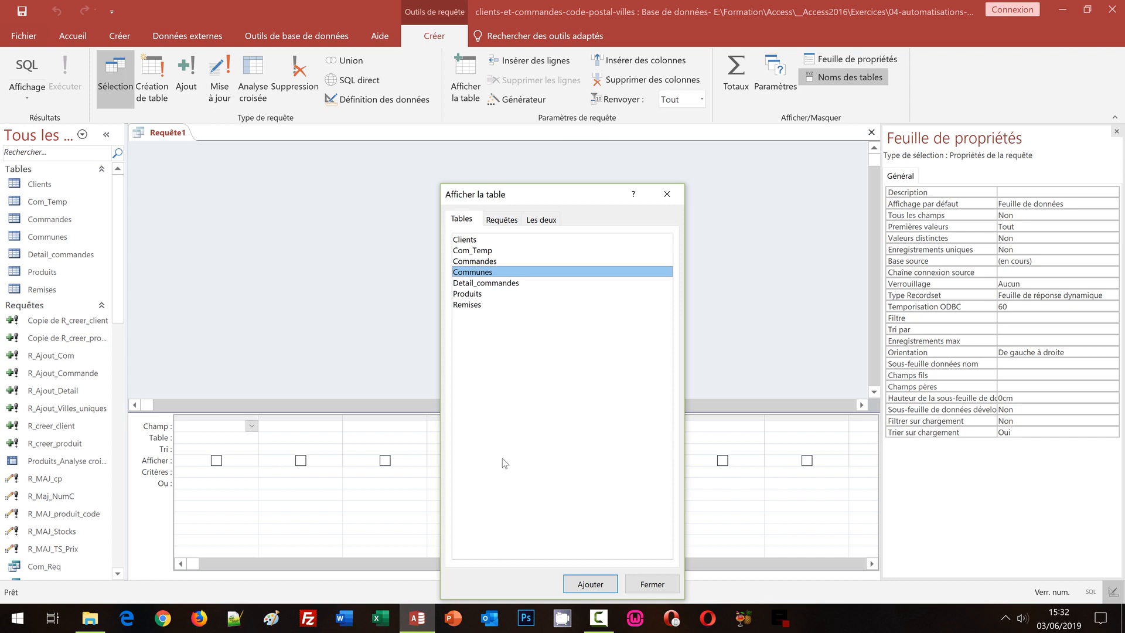
pyautogui.click(577, 583)
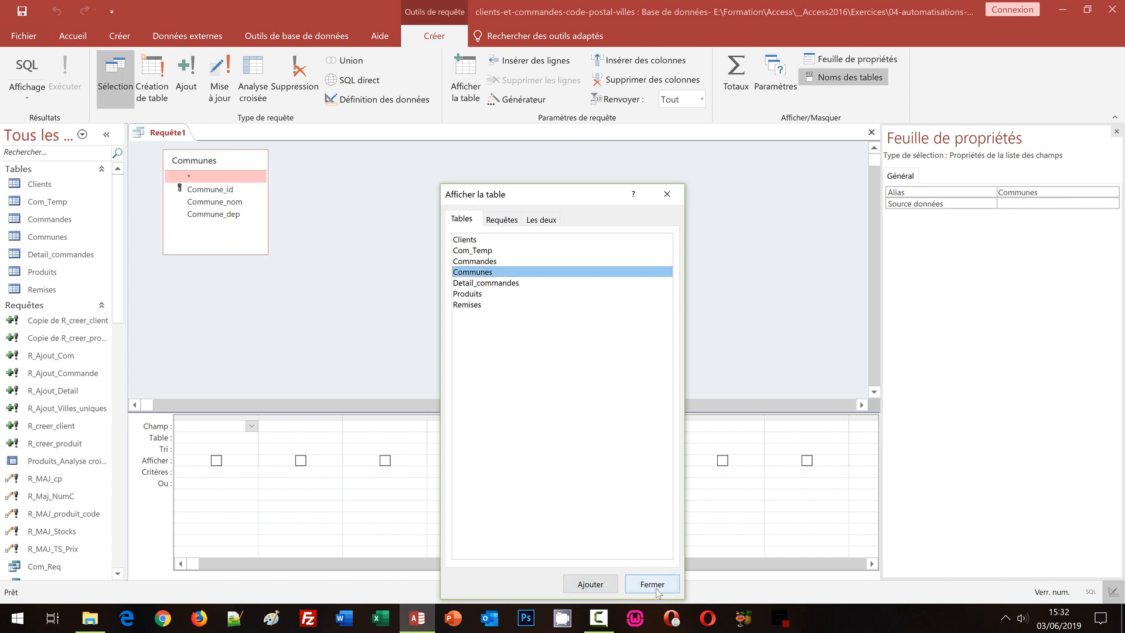
pyautogui.click(652, 584)
pyautogui.moveTo(226, 161); pyautogui.dragTo(240, 296)
# Put Commune_nom and Commune_dep in the grid and open the Expression Builder for a criterion
pyautogui.click(237, 335)
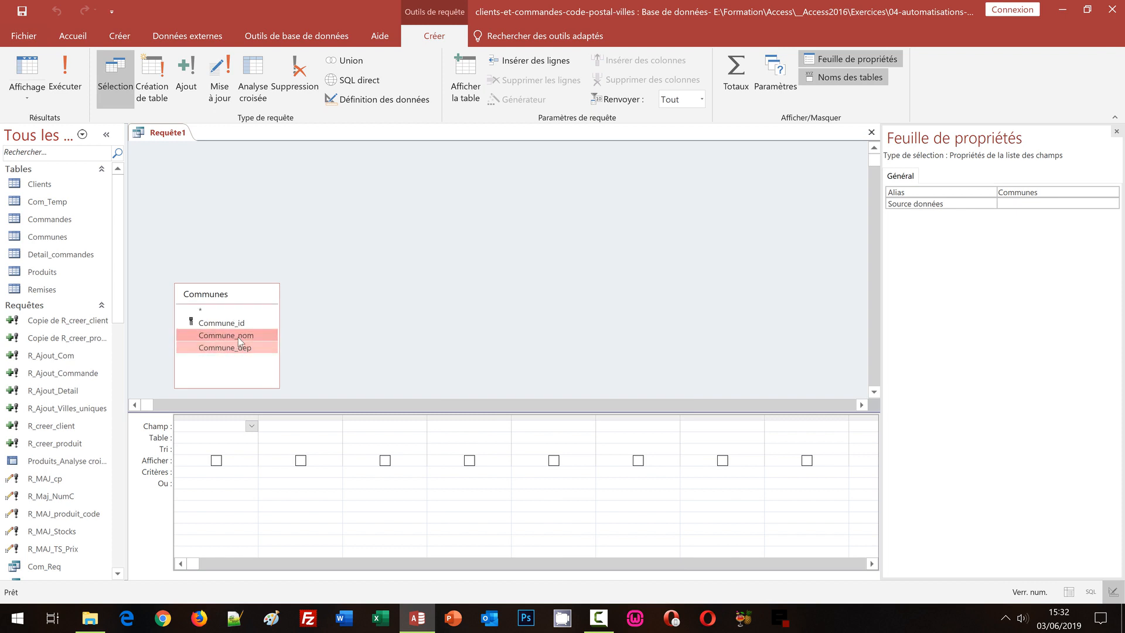
pyautogui.moveTo(223, 421); pyautogui.dragTo(223, 422)
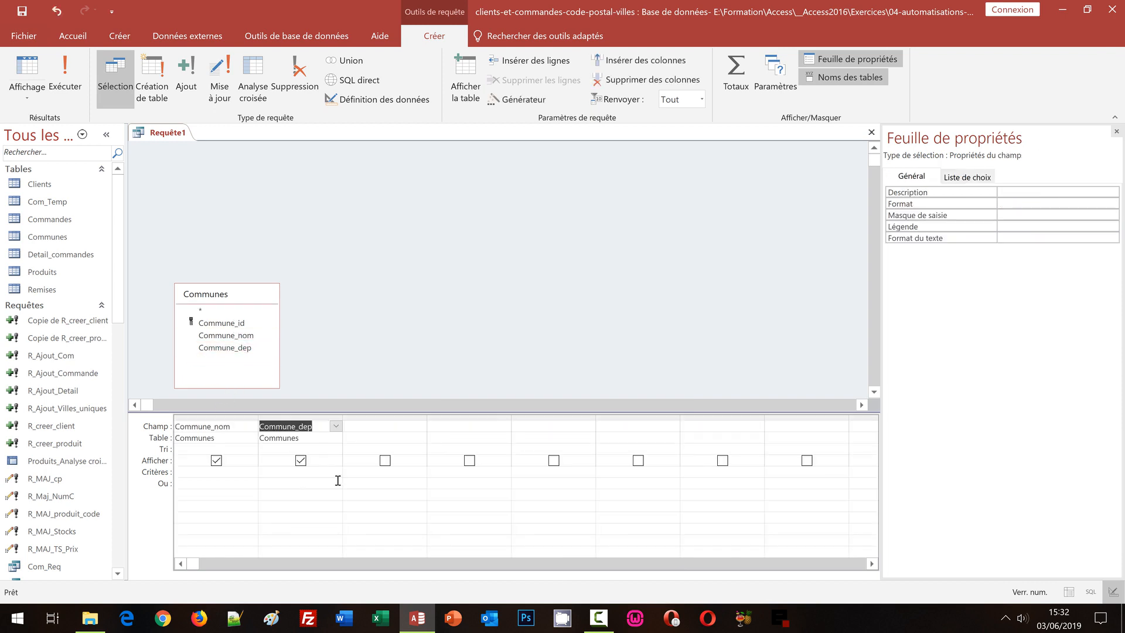
pyautogui.rightClick(277, 478)
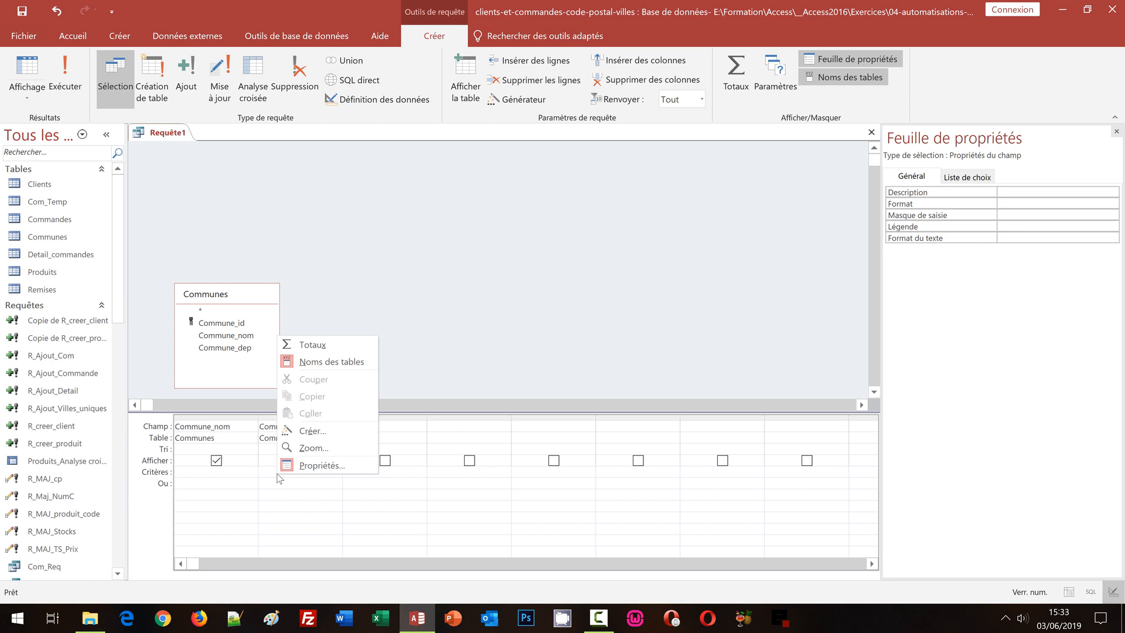
pyautogui.click(311, 435)
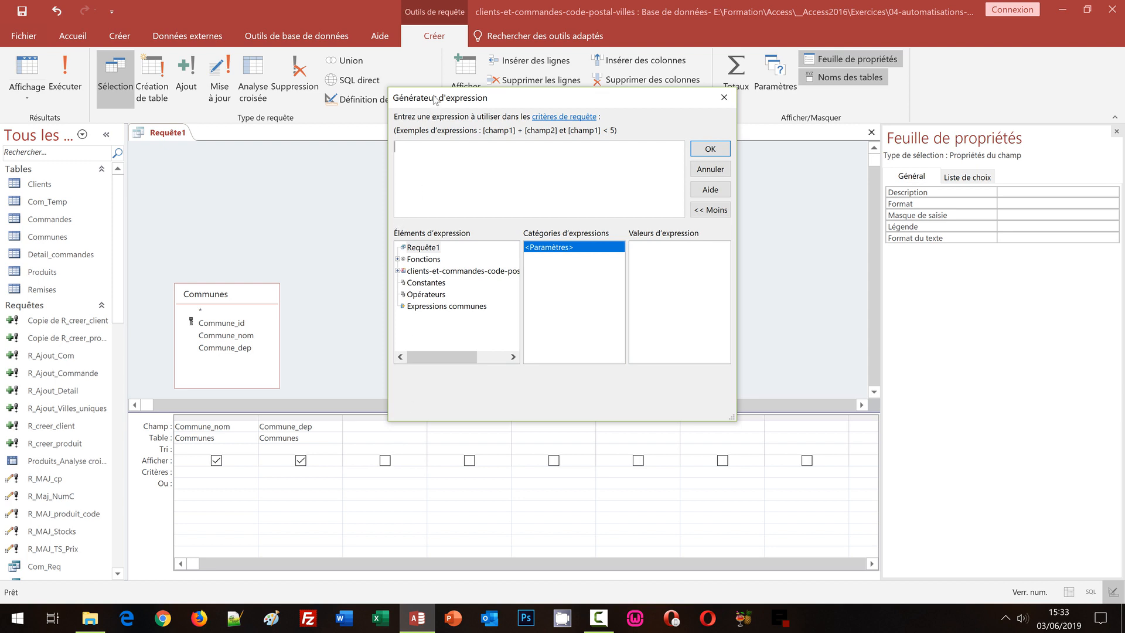
# Type 'Comme' as the start of the criterion in the Expression Builder
pyautogui.moveTo(427, 99); pyautogui.dragTo(343, 212)
pyautogui.write('C')
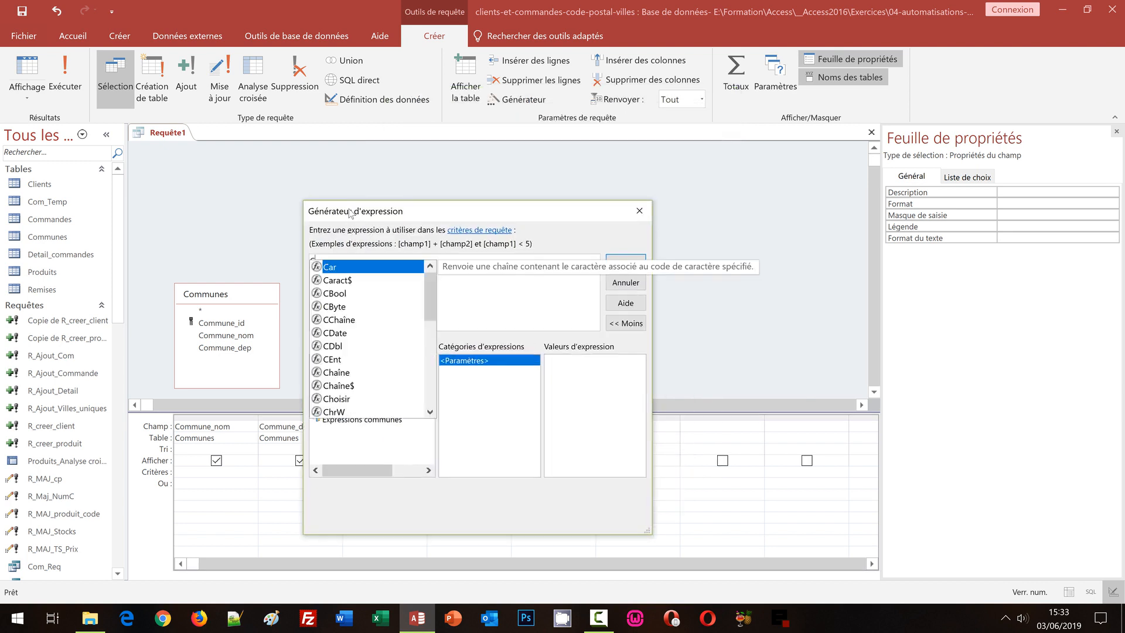
pyautogui.write('omme')
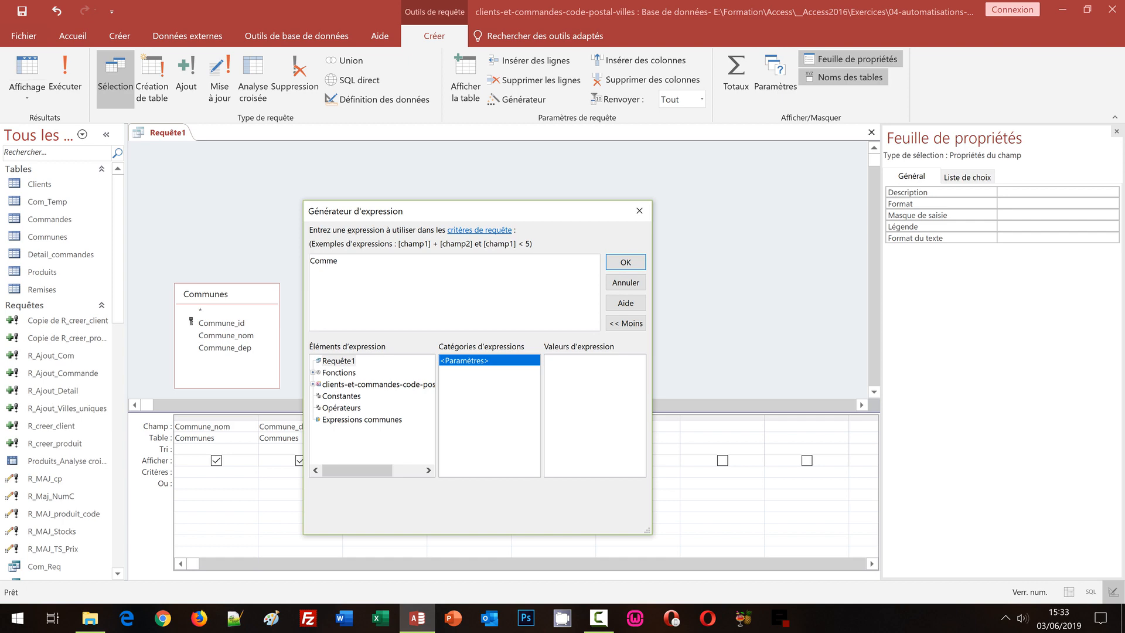
pyautogui.click(85, 626)
# Copy the form reference from expression-de-correspondance.txt in Notepad and return to Access
pyautogui.doubleClick(251, 208)
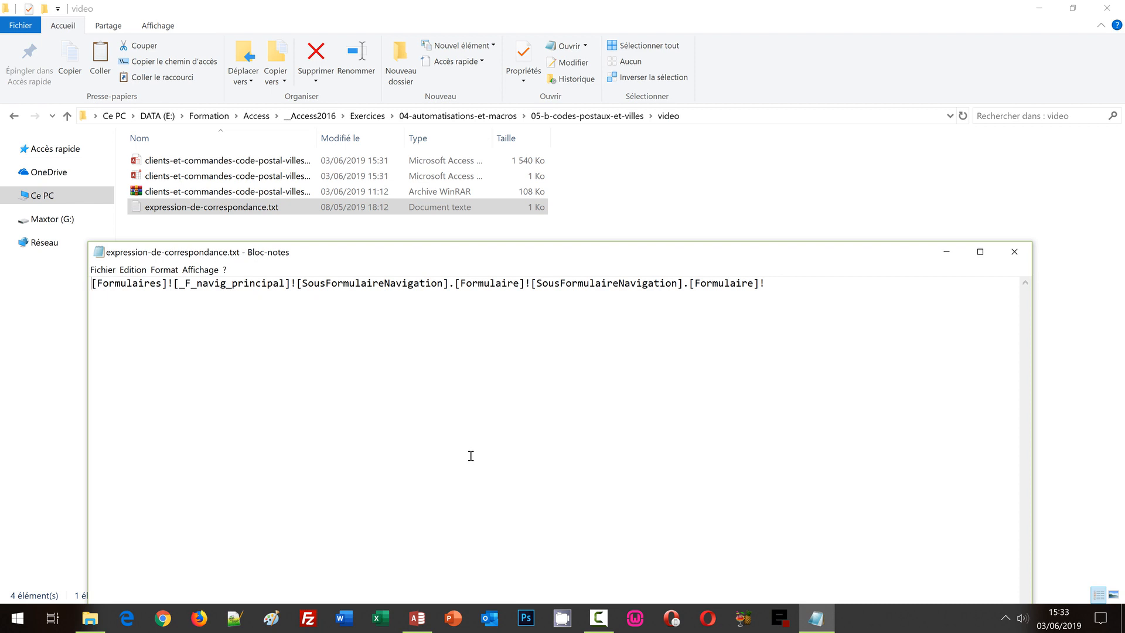
pyautogui.hotkey('ctrl', 'a')
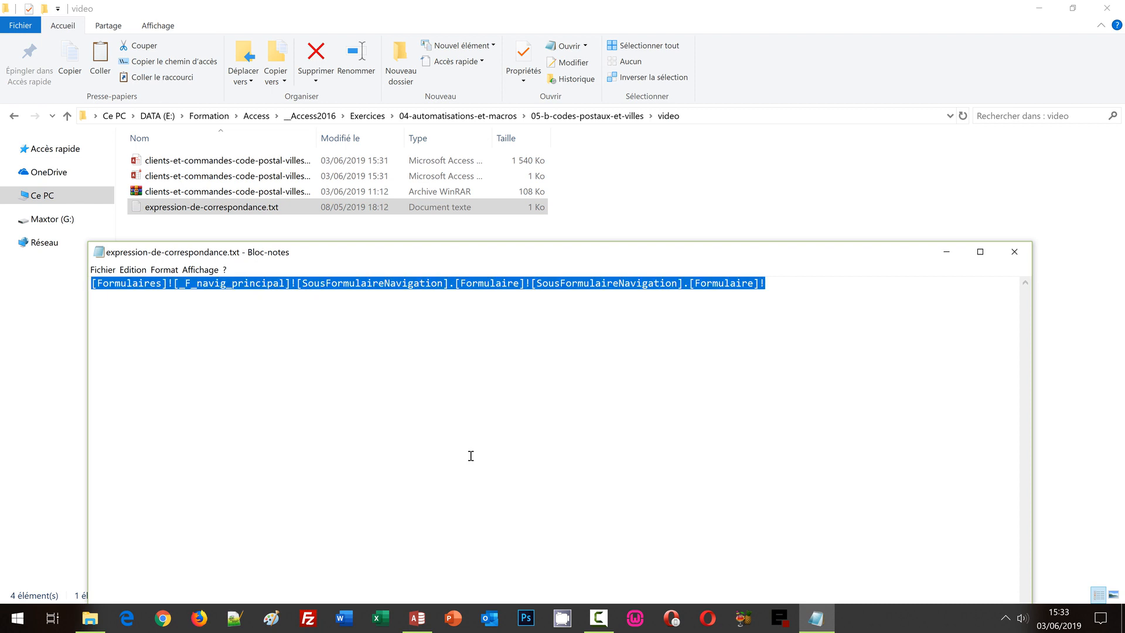
pyautogui.hotkey('ctrl', 'c')
pyautogui.click(417, 617)
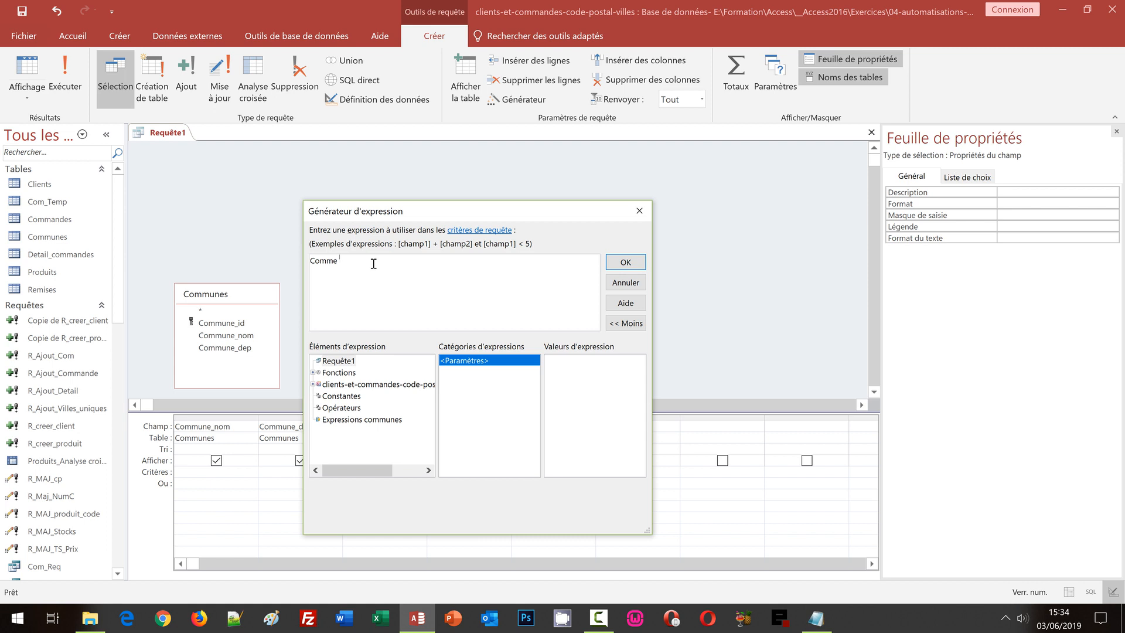
# Paste the form reference after Comme, append [CP]&"*", and apply the criterion
pyautogui.hotkey('ctrl', 'v')
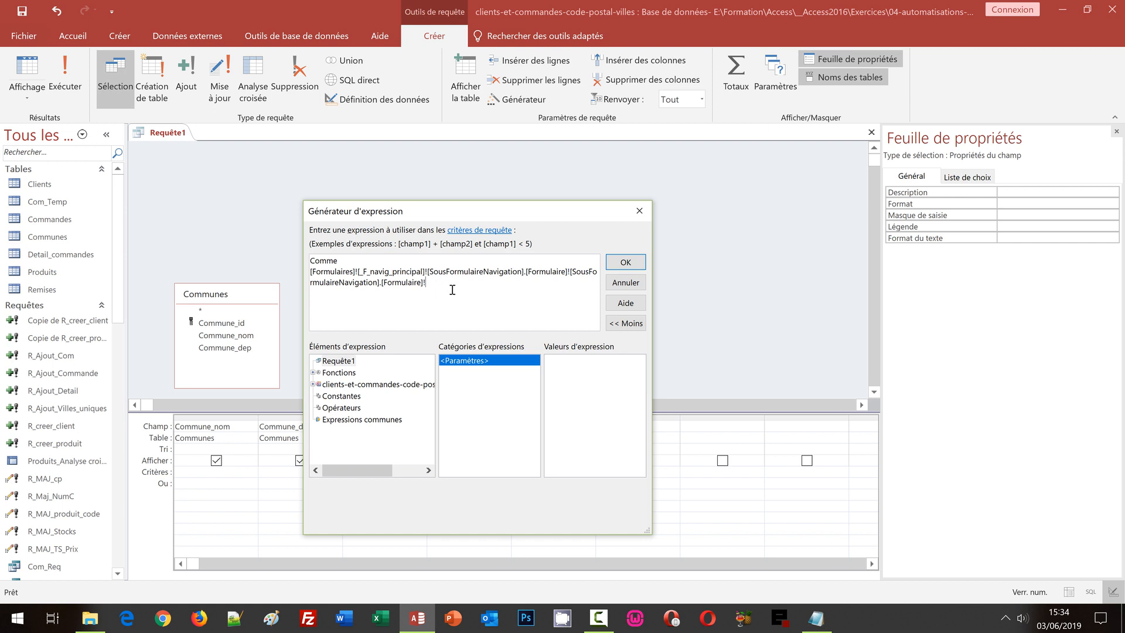
pyautogui.write('[CP]')
pyautogui.write('&"*"')
pyautogui.click(625, 263)
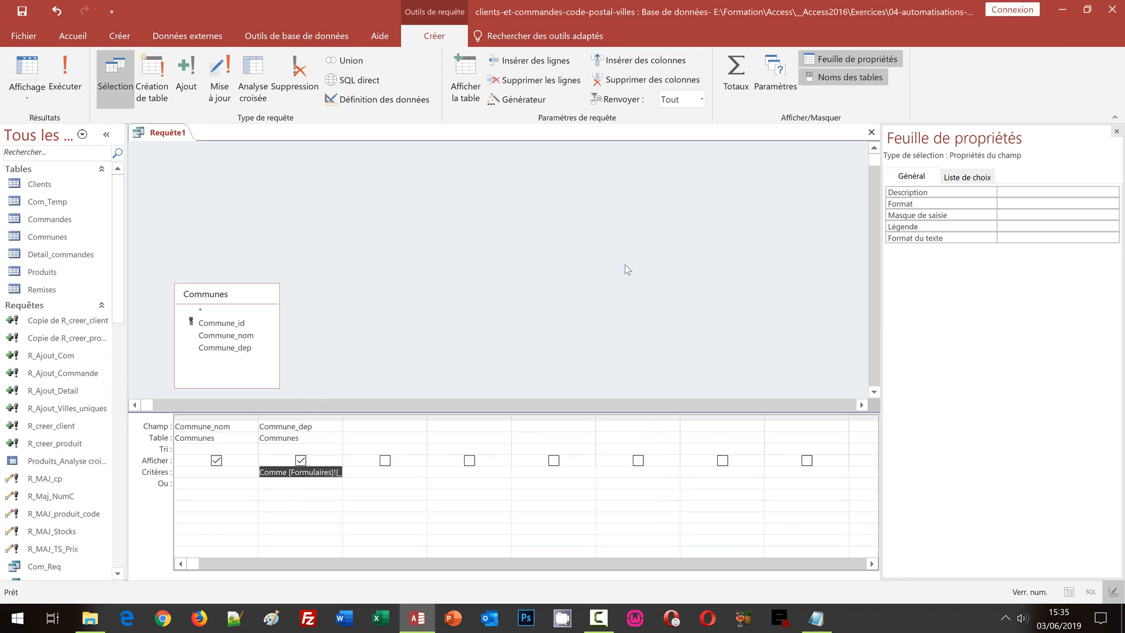
# Autofit the Commune_dep column and save the query as R_Villes_CP
pyautogui.doubleClick(343, 420)
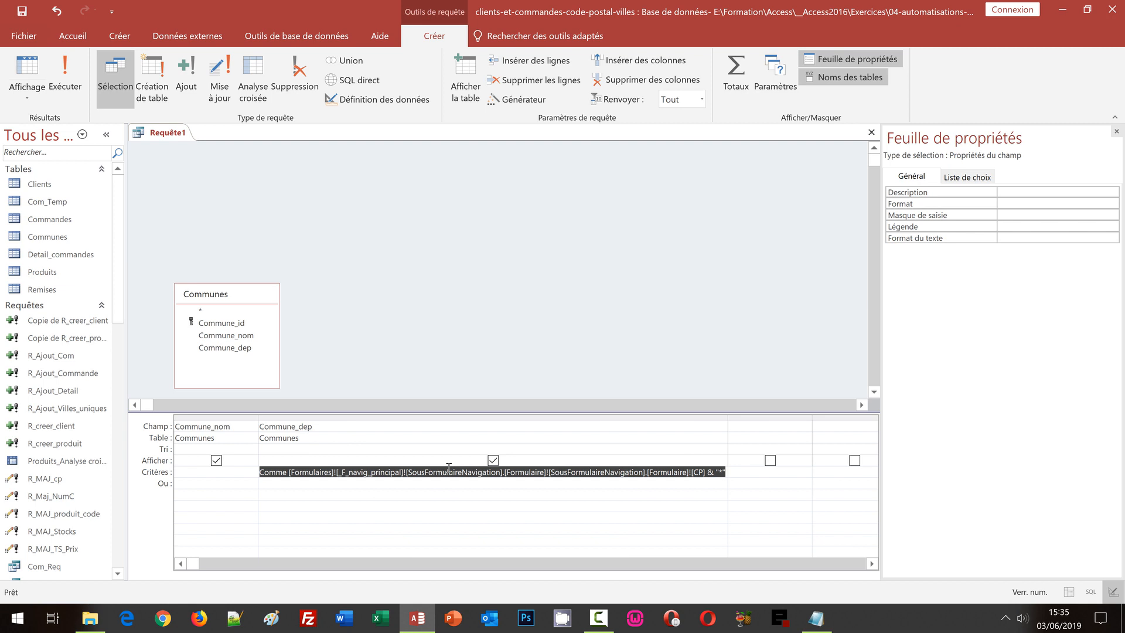
pyautogui.hotkey('ctrl', 's')
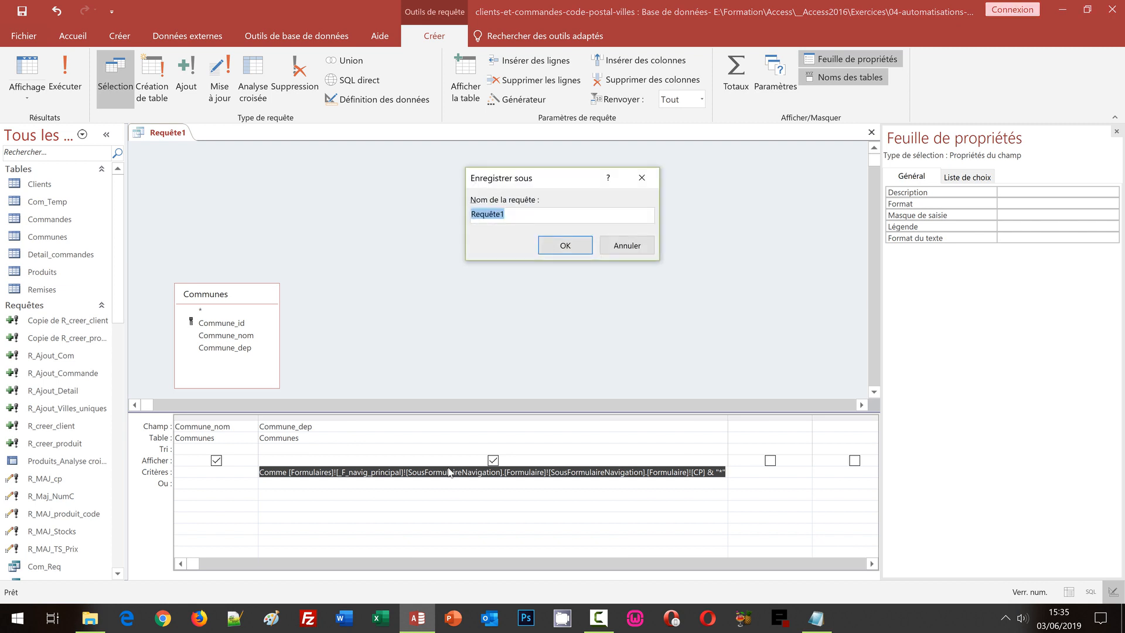
pyautogui.write('R_Villes_CP')
pyautogui.click(550, 247)
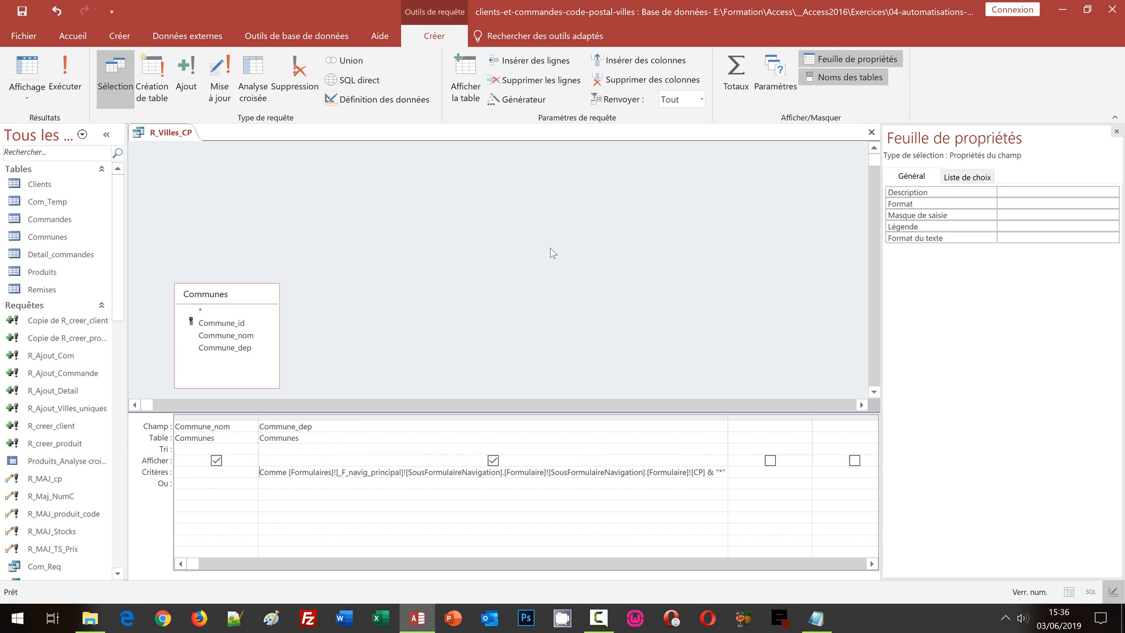
# Close R_Villes_CP and open the F_creer_client form in Design view
pyautogui.click(871, 132)
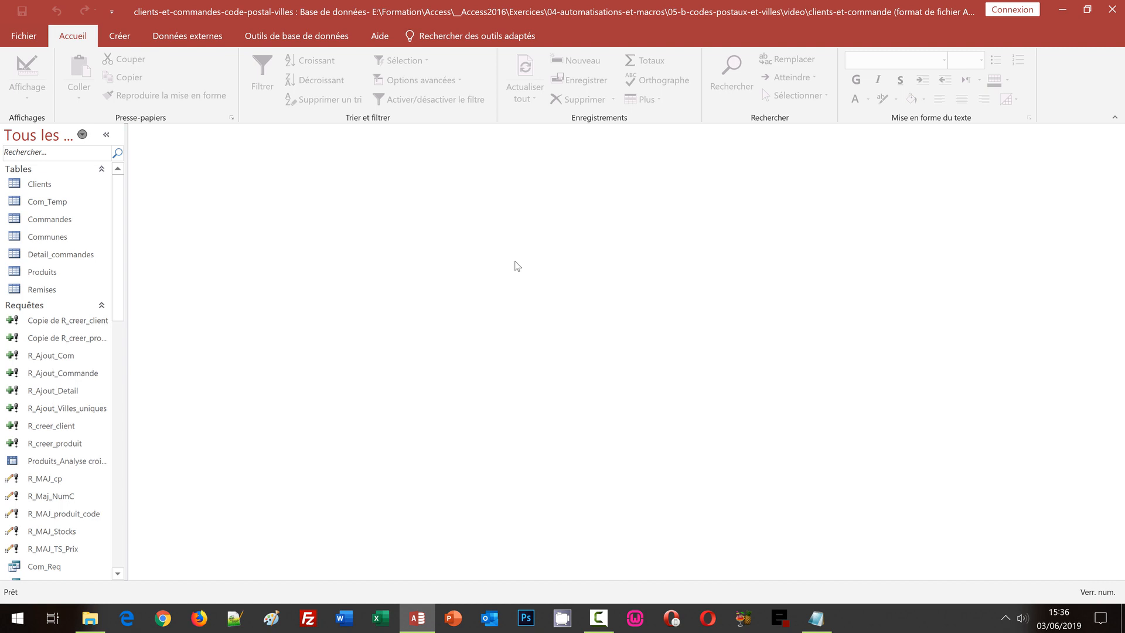
pyautogui.click(118, 428)
pyautogui.scroll(-6, 112, 502)
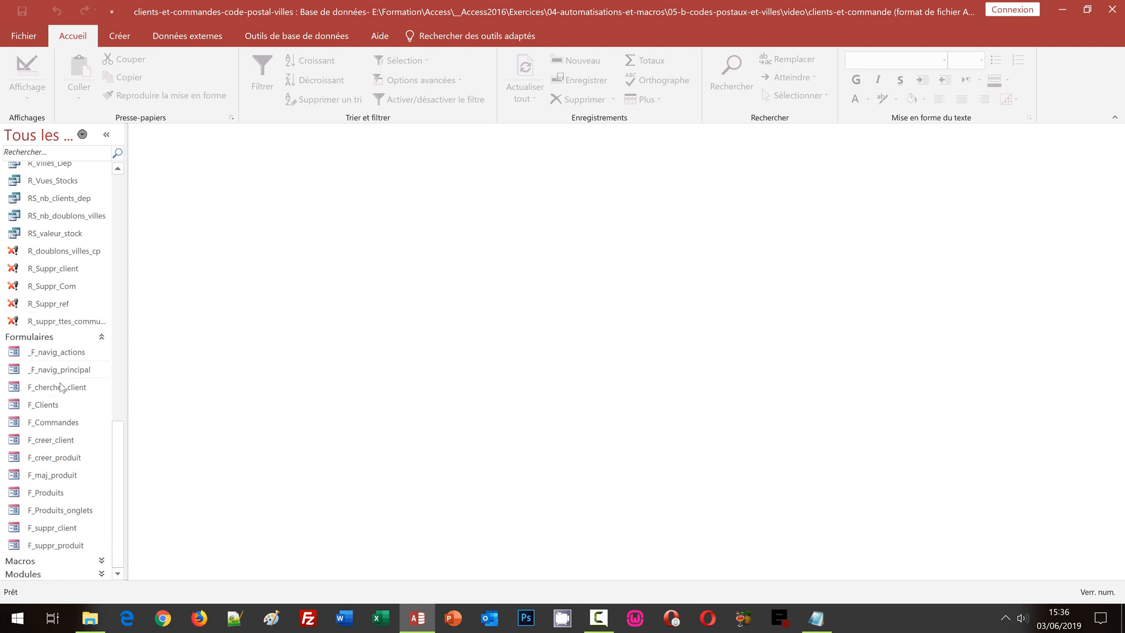
pyautogui.click(54, 440)
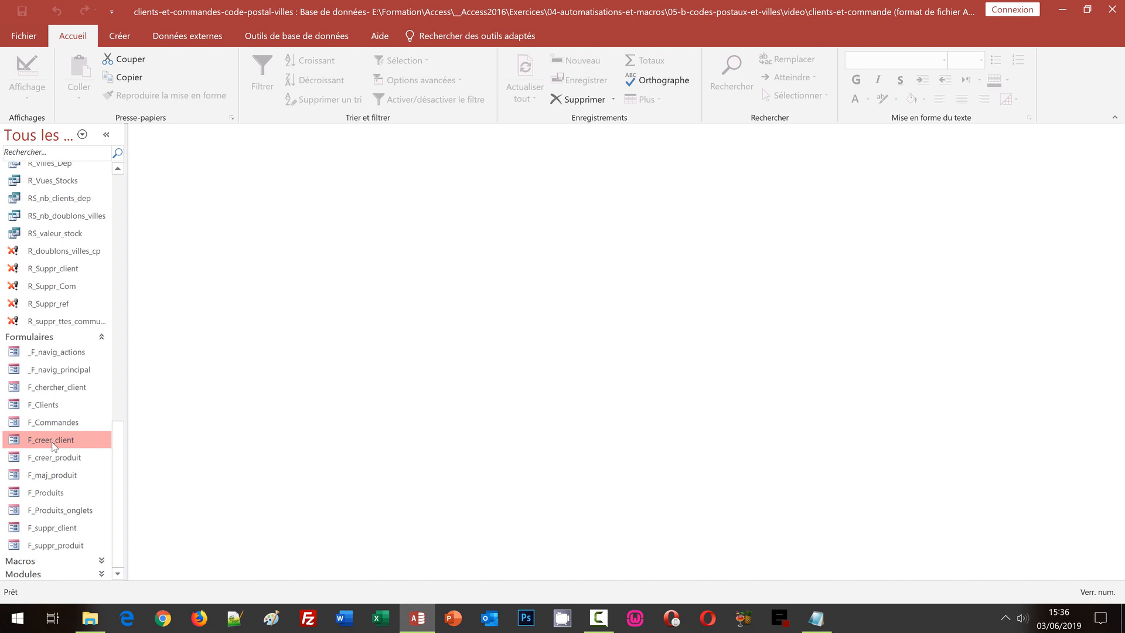
pyautogui.rightClick(54, 445)
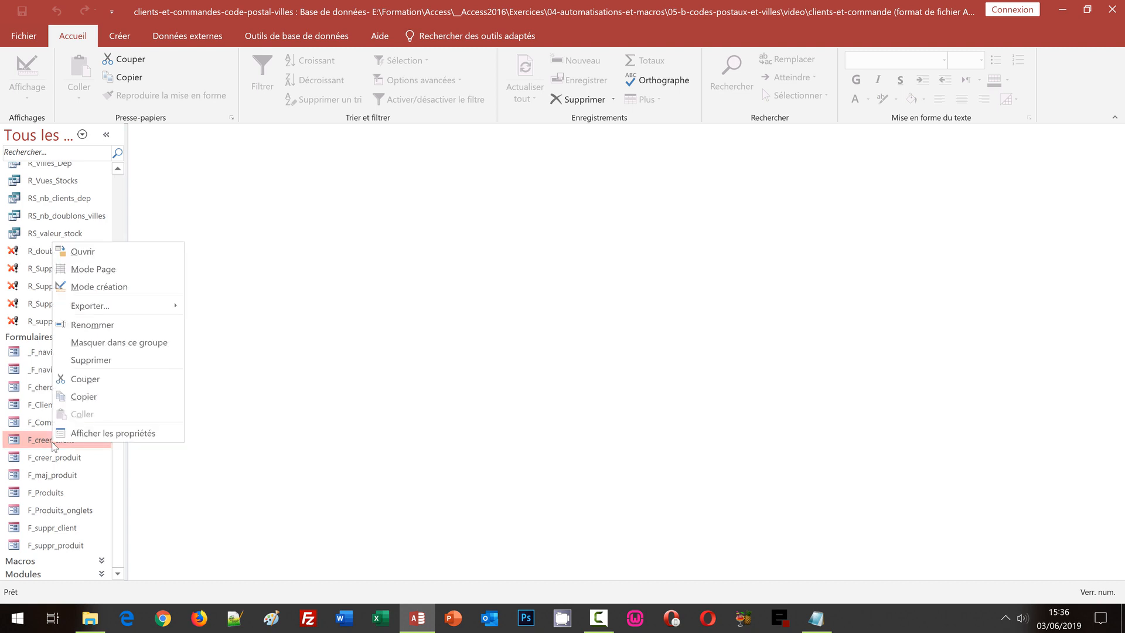
pyautogui.click(123, 286)
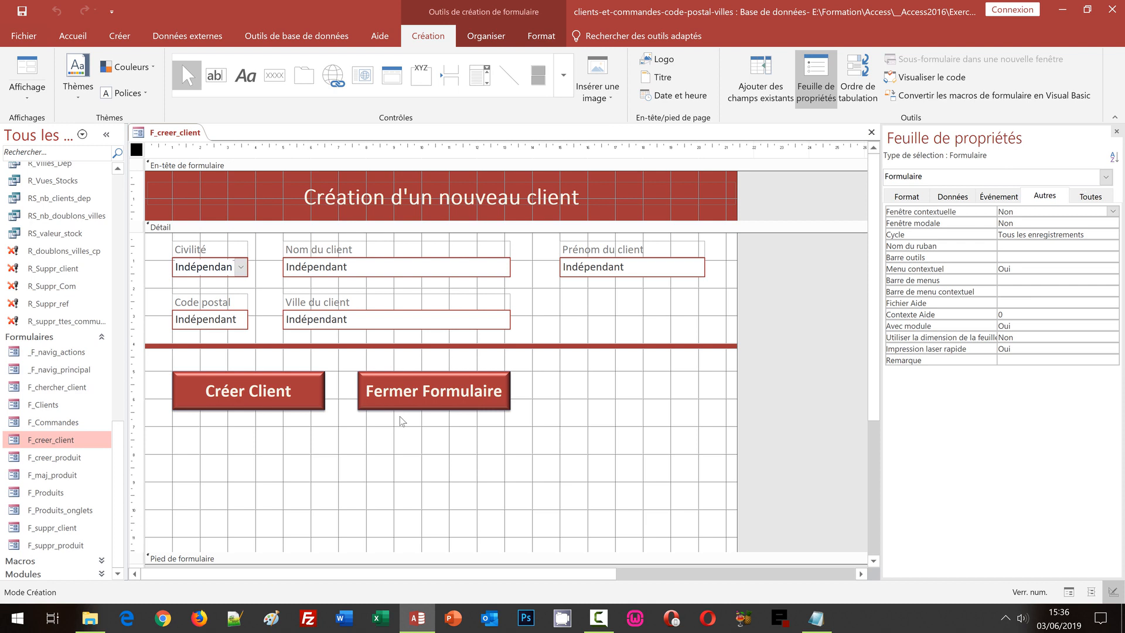
# Convert the Ville text box on F_creer_client into a combo box and display its Données properties
pyautogui.rightClick(362, 322)
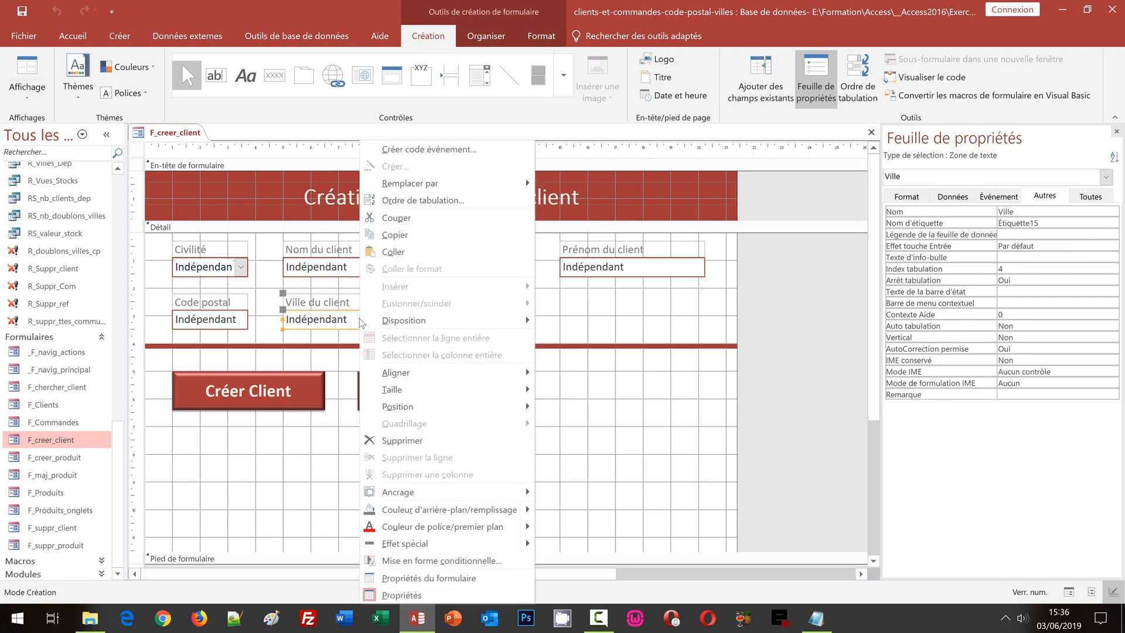
pyautogui.moveTo(457, 186)
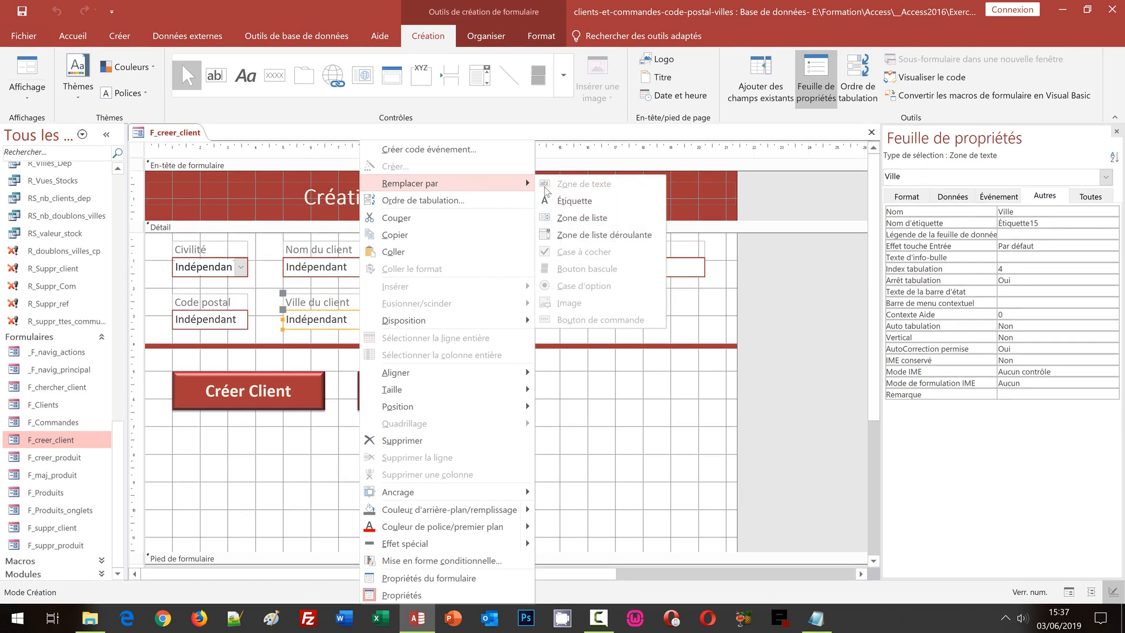
pyautogui.click(610, 234)
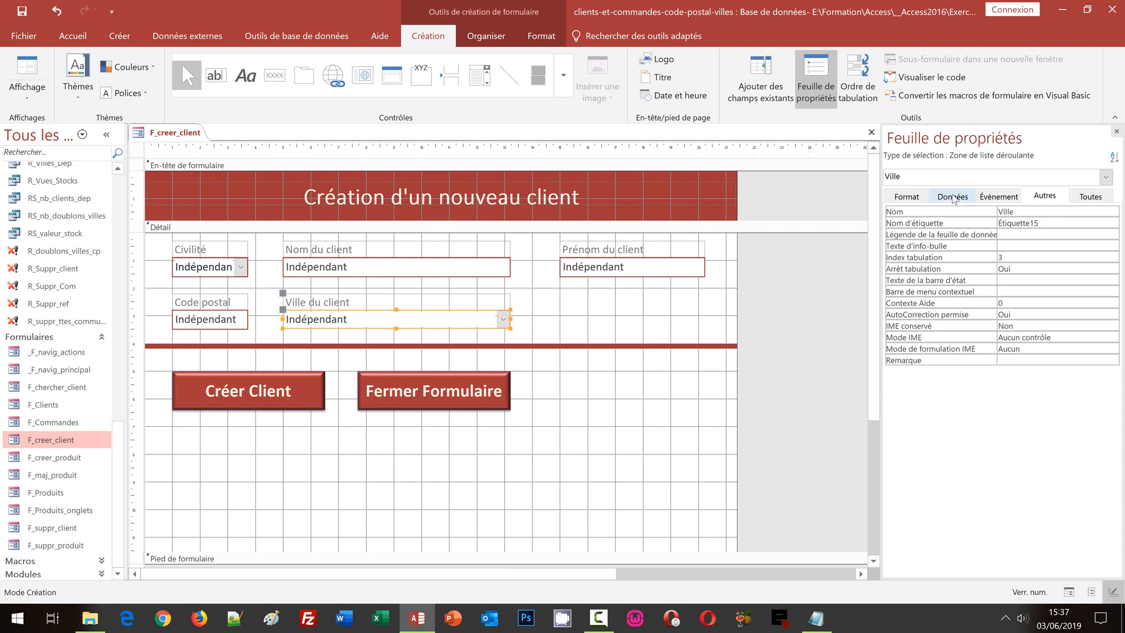
pyautogui.click(953, 198)
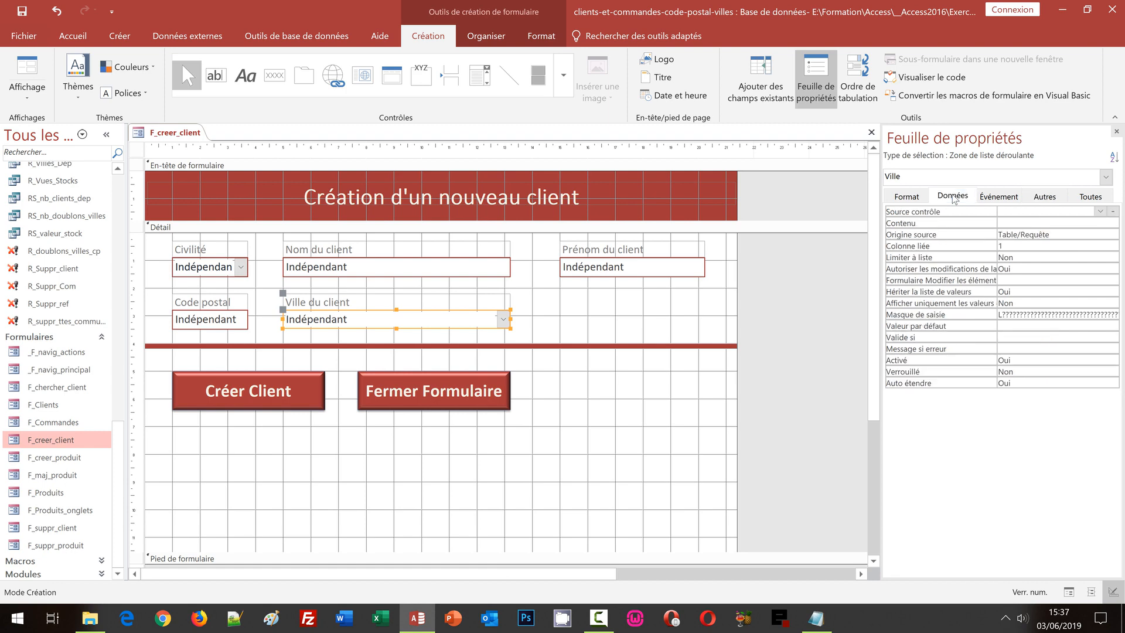